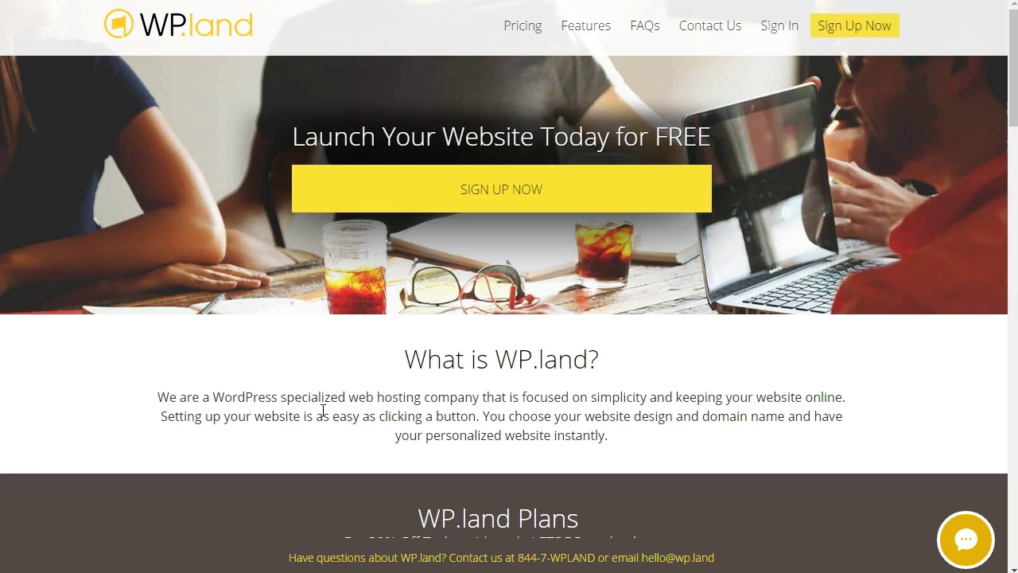
Step: Scroll the home page down to the plans table showing WP FREE, WP Site, WP Dev and WP Pro prices
{"action": "left_click", "coordinate": [324, 385]}
{"action": "left_click", "coordinate": [329, 367]}
{"action": "scroll", "coordinate": [330, 367], "scroll_direction": "down", "scroll_amount": 4}
{"action": "scroll", "coordinate": [331, 366], "scroll_direction": "down", "scroll_amount": 2}
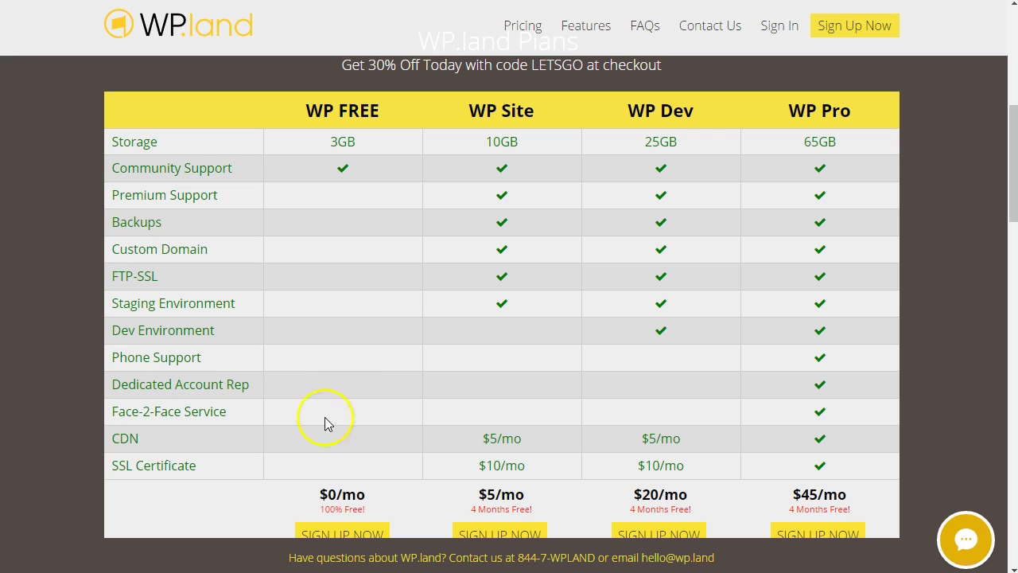
Step: Sign up for WP FREE with username bloggerjohn and continue to the Configure WP Free page
{"action": "left_click", "coordinate": [339, 533]}
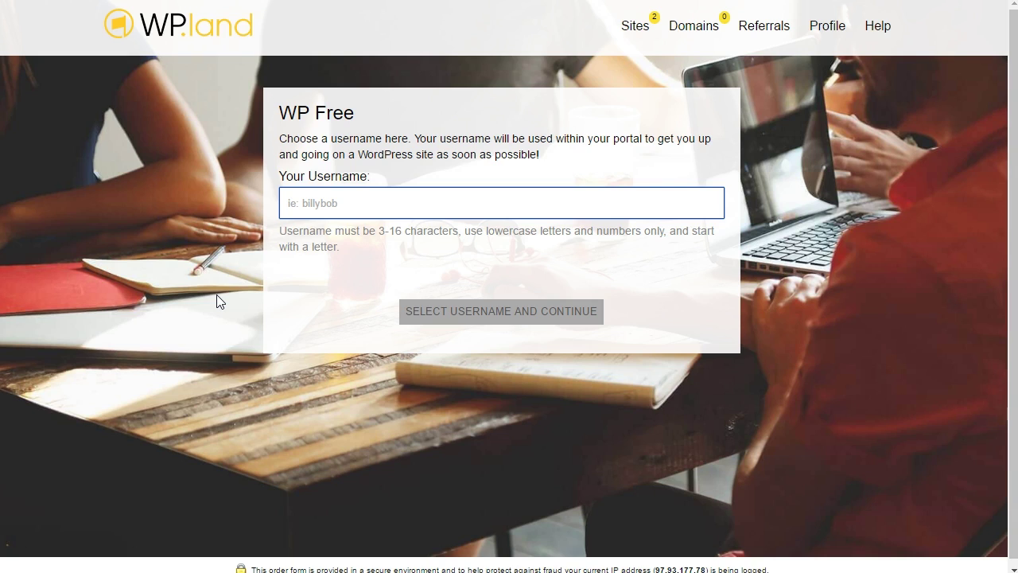
{"action": "type", "text": "bloggerj"}
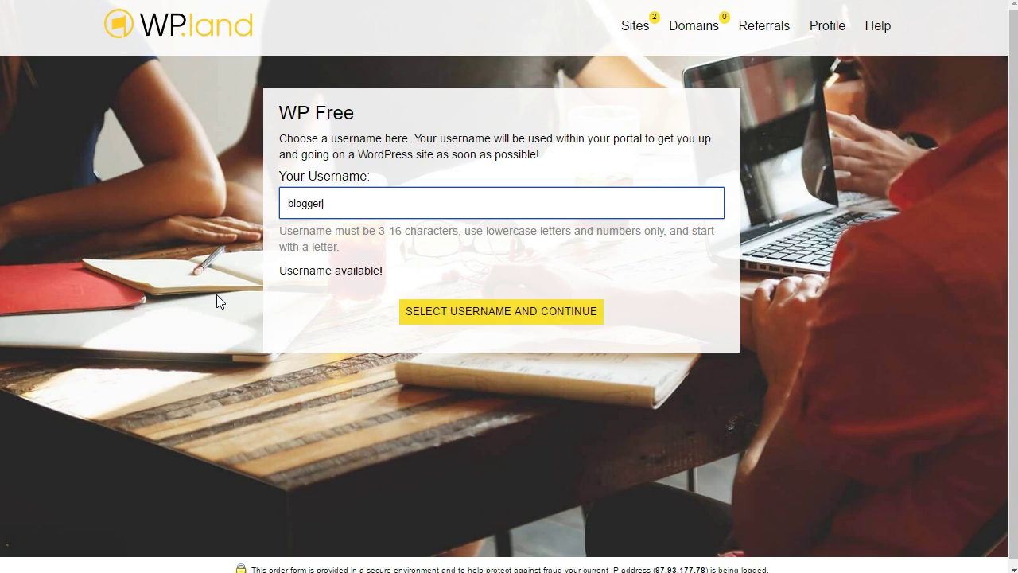
{"action": "type", "text": "ohn"}
{"action": "left_click", "coordinate": [330, 221]}
{"action": "left_click", "coordinate": [472, 314]}
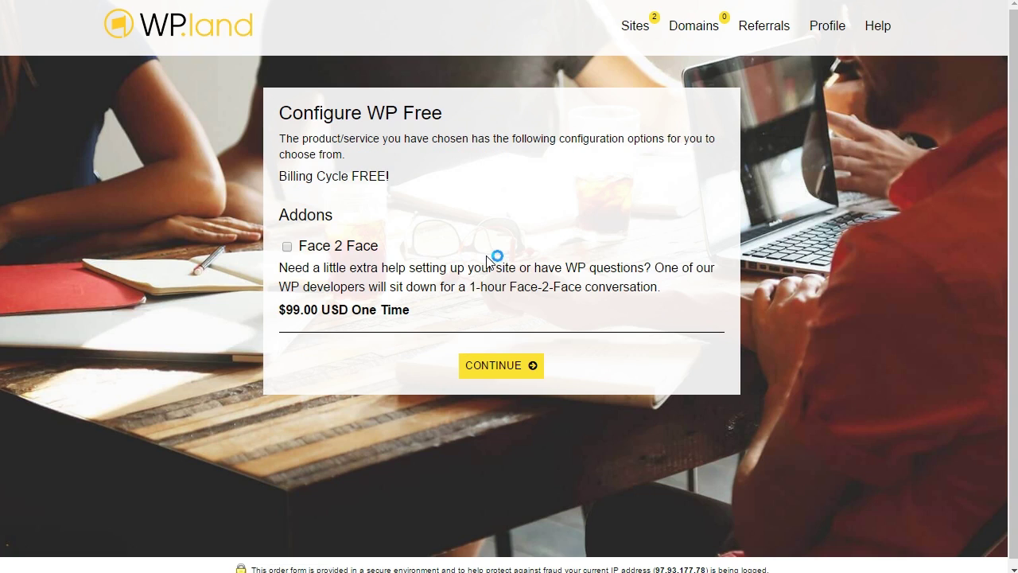
{"action": "left_click", "coordinate": [441, 251]}
Step: Continue to the cart without add-ons and remove the LETSGO coupon
{"action": "left_click", "coordinate": [494, 368]}
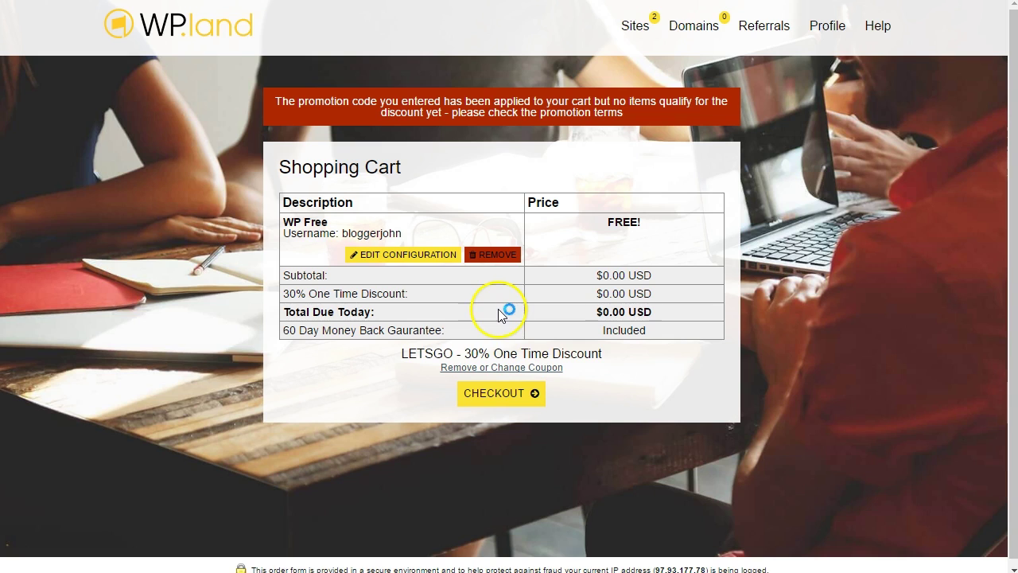
{"action": "left_click", "coordinate": [483, 369]}
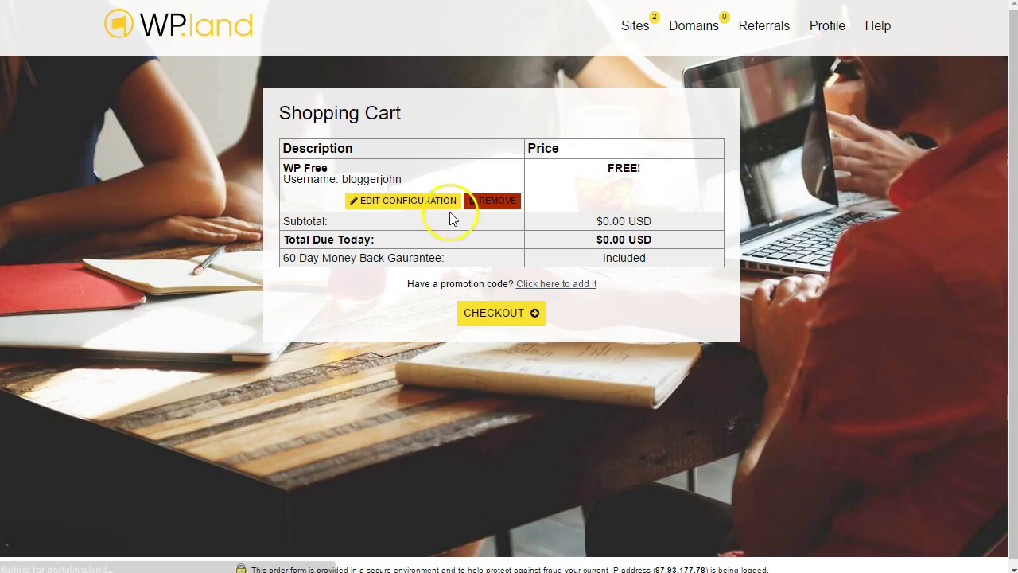
Step: Check out the free WP Free order with PayPal as the payment method and complete it
{"action": "left_click", "coordinate": [493, 319]}
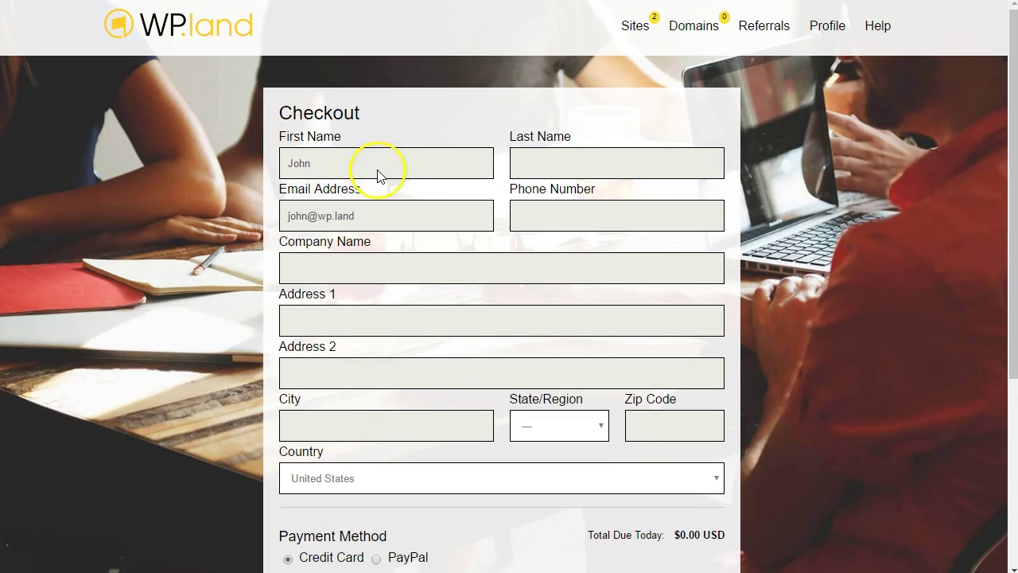
{"action": "scroll", "coordinate": [251, 247], "scroll_direction": "down", "scroll_amount": 2}
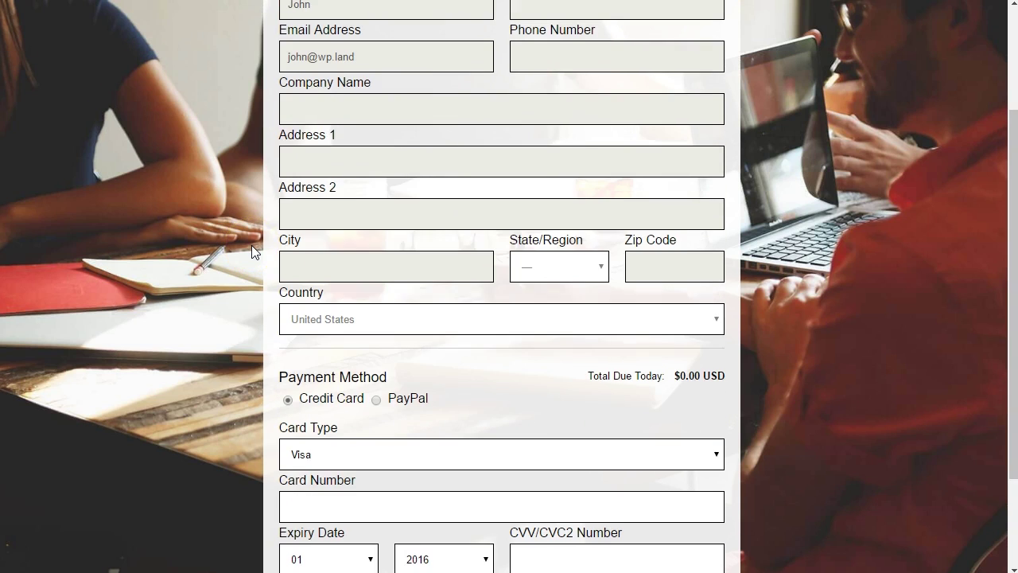
{"action": "scroll", "coordinate": [252, 245], "scroll_direction": "down", "scroll_amount": 1}
{"action": "left_click", "coordinate": [400, 318]}
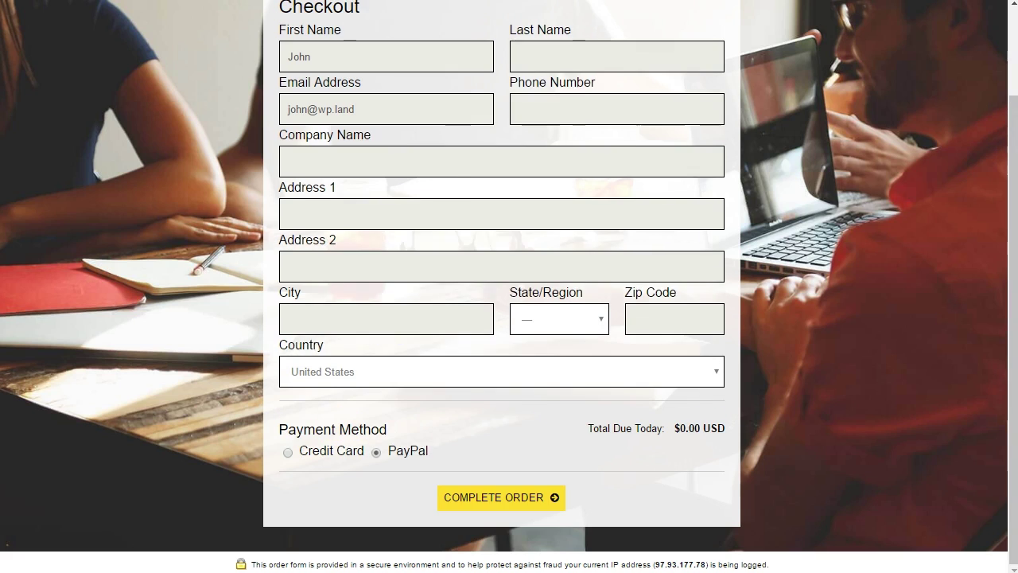
{"action": "left_click", "coordinate": [489, 496]}
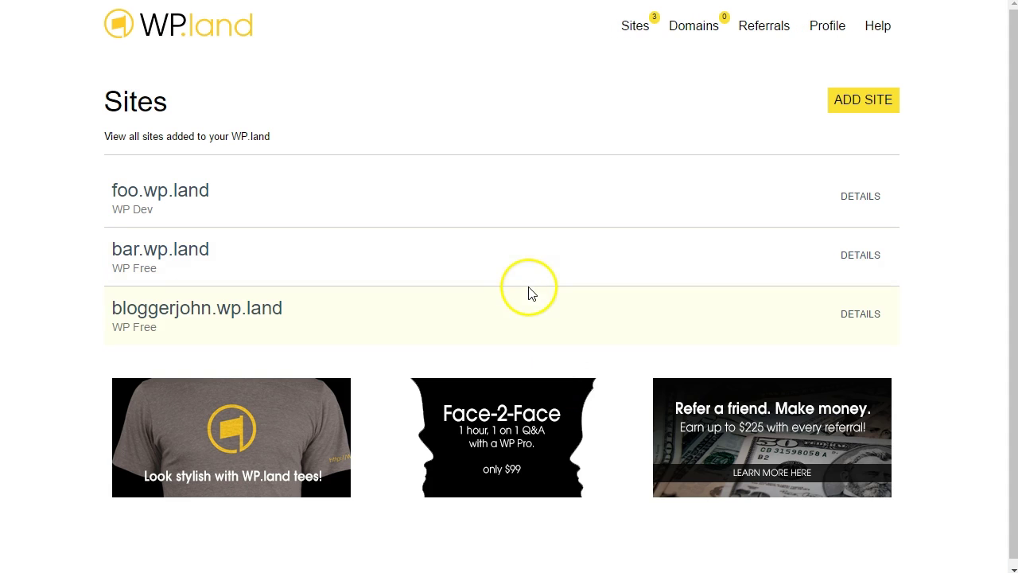
Step: Open bloggerjohn.wp.land's Site Details and select the full WordPress password to copy
{"action": "left_click", "coordinate": [246, 309]}
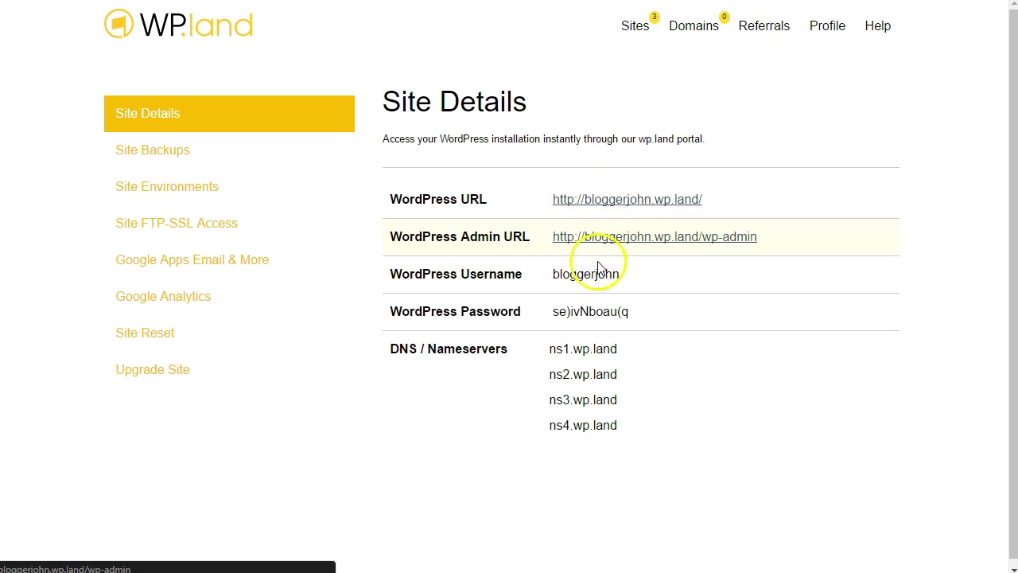
{"action": "left_click", "coordinate": [547, 323]}
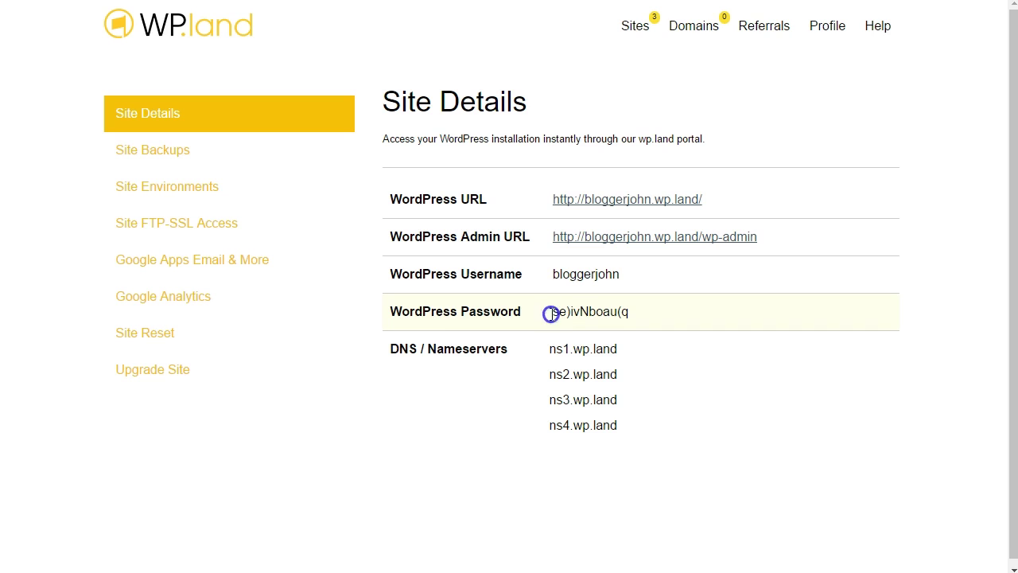
{"action": "left_click_drag", "start_coordinate": [550, 314], "coordinate": [617, 316]}
{"action": "left_click", "coordinate": [586, 316]}
{"action": "left_click_drag", "start_coordinate": [554, 314], "coordinate": [631, 315]}
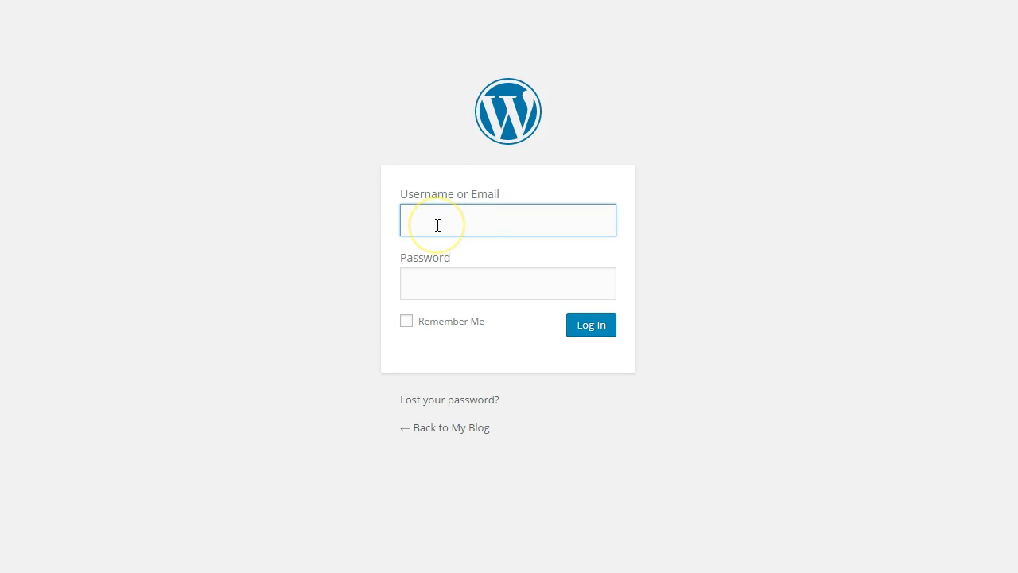
Step: Log in to the WordPress admin as bloggerjohn with the pasted site password
{"action": "type", "text": "bloggerjohn"}
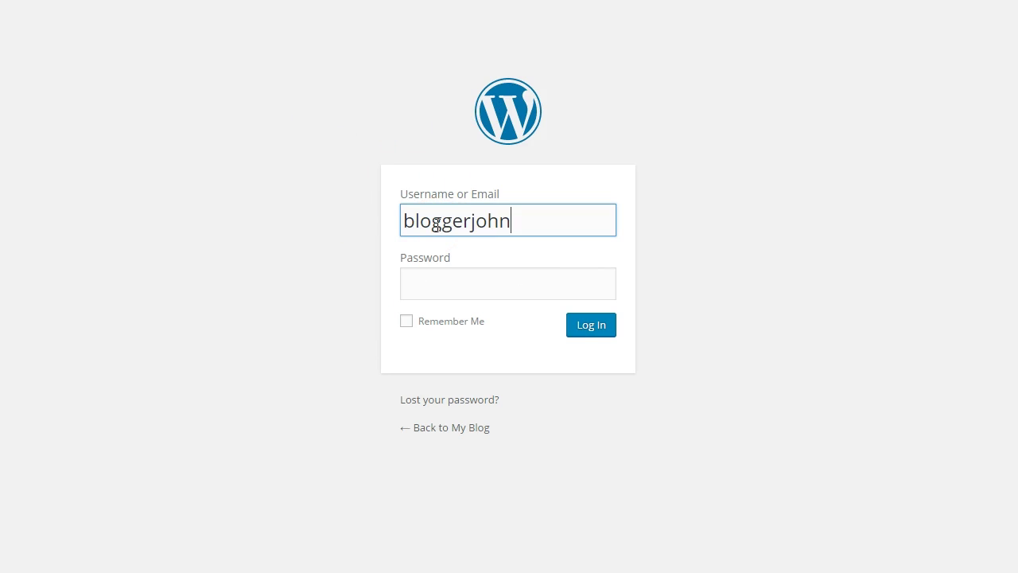
{"action": "key", "text": "Tab"}
{"action": "key", "text": "ctrl+v"}
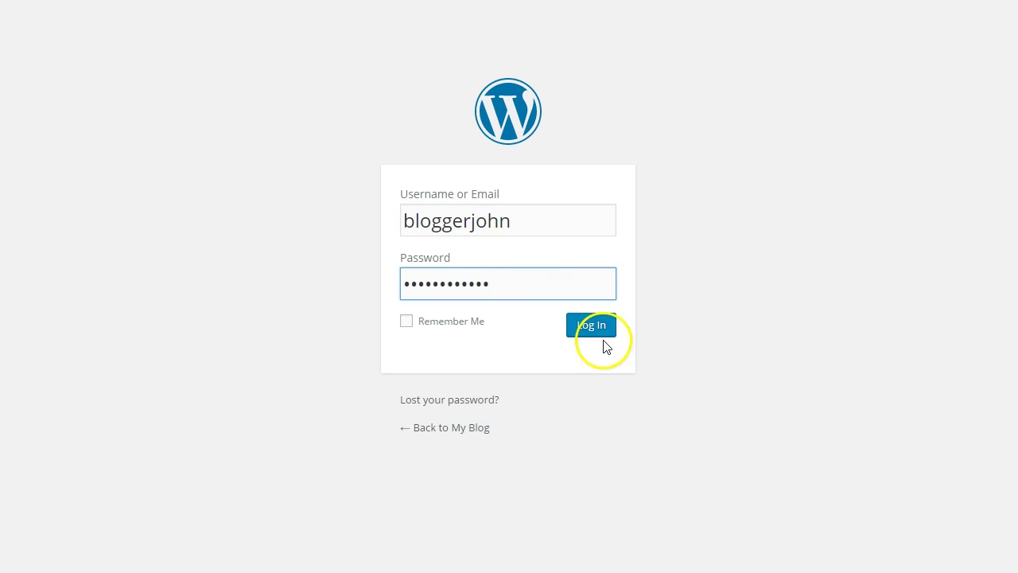
{"action": "left_click", "coordinate": [598, 331]}
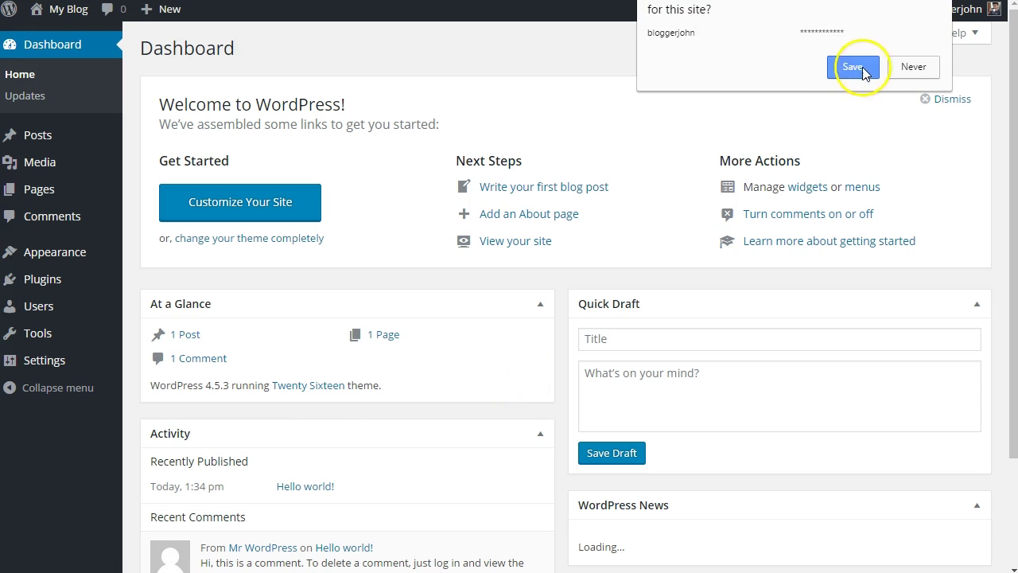
Step: Save the bloggerjohn login in the browser's password prompt and look over the Dashboard
{"action": "left_click", "coordinate": [852, 67]}
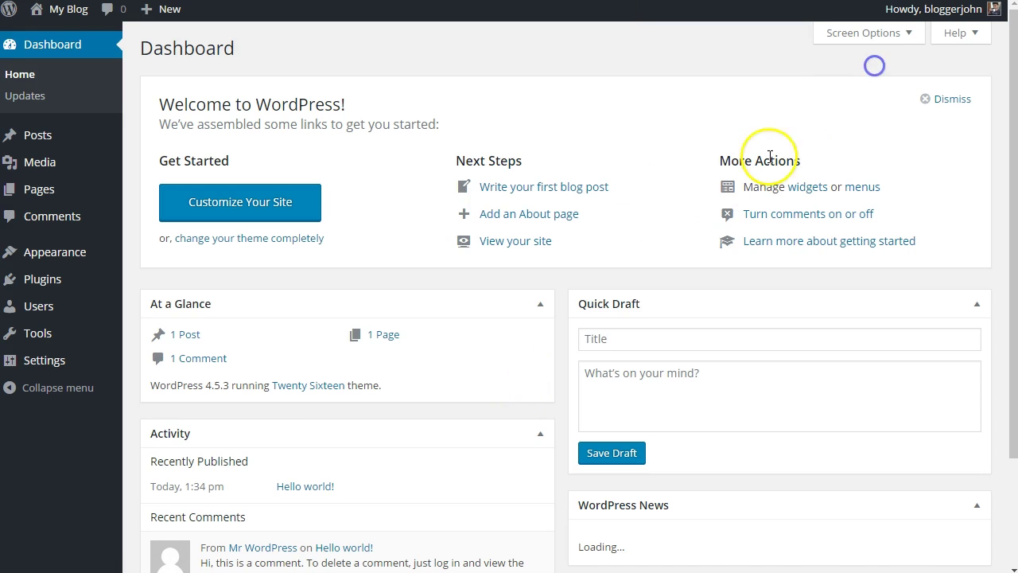
{"action": "left_click", "coordinate": [415, 116]}
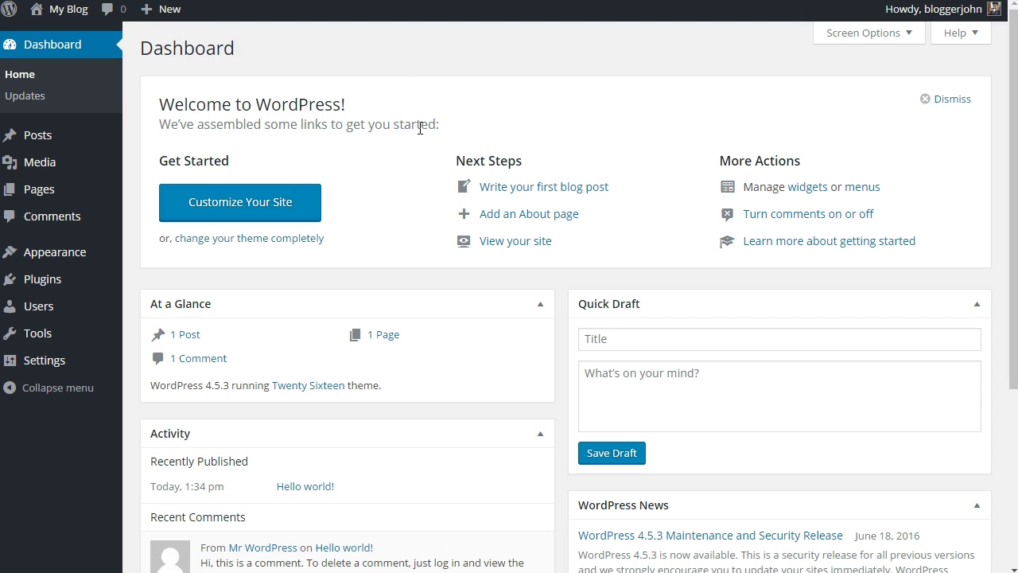
{"action": "left_click", "coordinate": [417, 124]}
{"action": "left_click", "coordinate": [415, 120]}
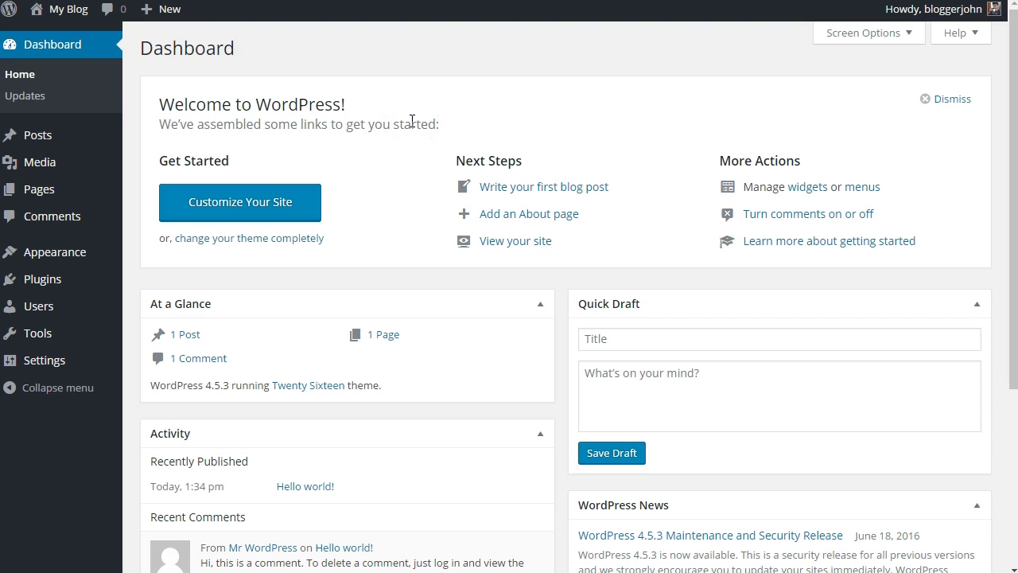